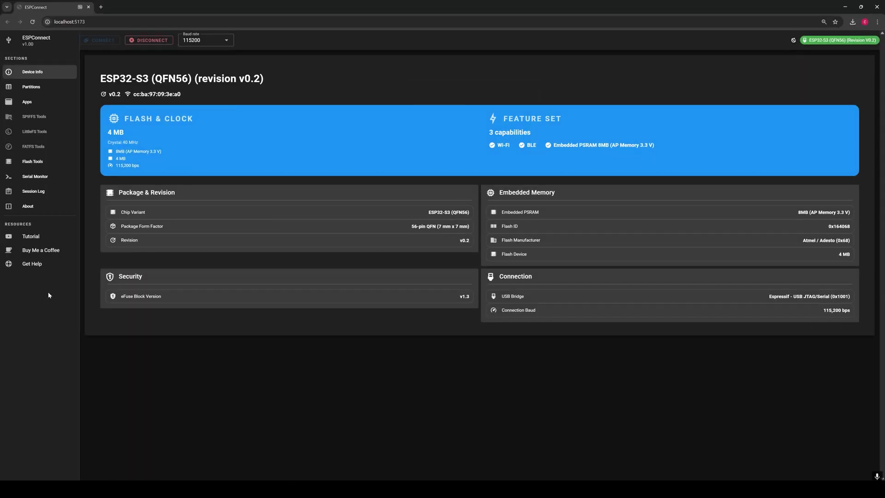
Back up the factory partition in Flash Tools as factory_0x10000.bin.
left_click(32, 87)
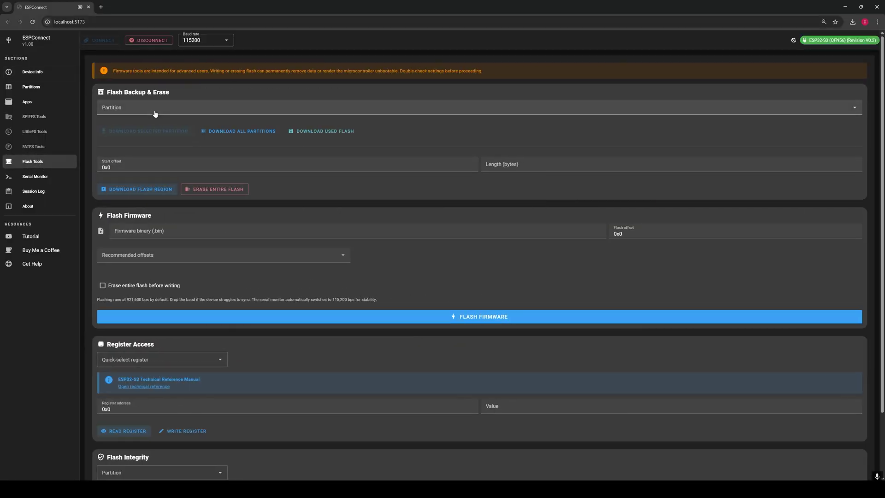
left_click(133, 161)
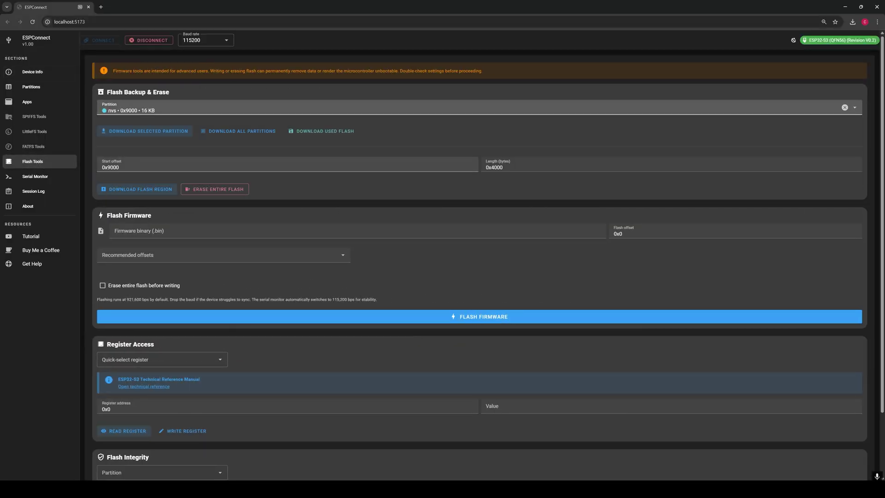
left_click(143, 190)
Flash factory_0x10000.bin back to the board at the factory offset 0x10000 and confirm.
left_click(174, 256)
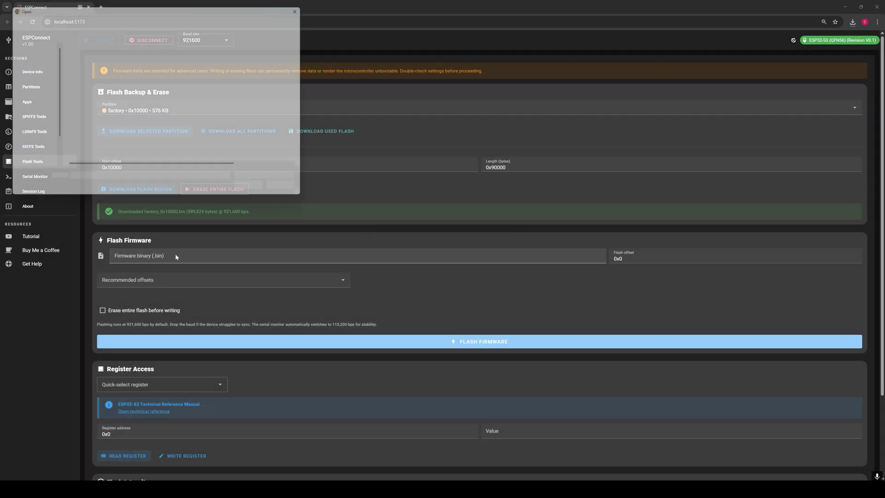
double_click(89, 63)
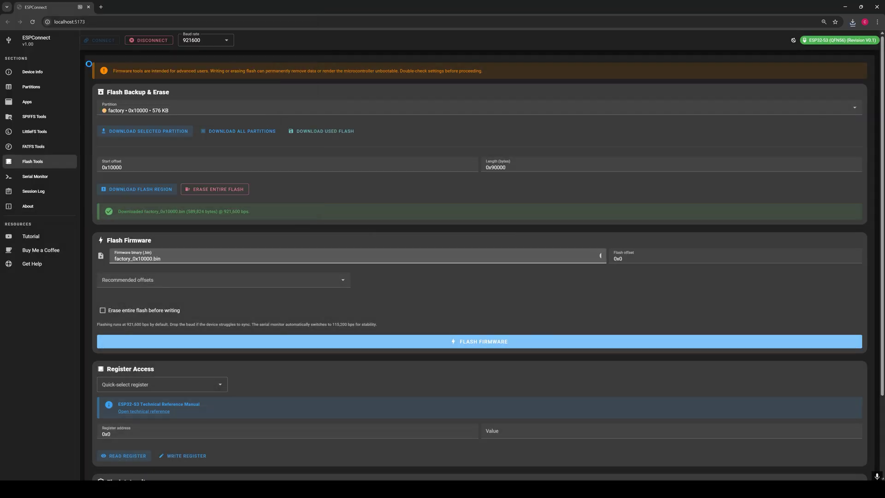
left_click(168, 283)
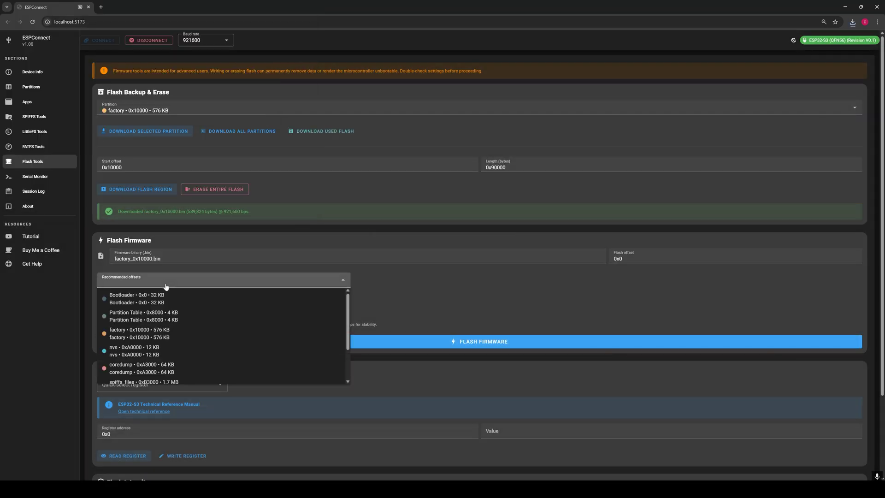
left_click(166, 332)
left_click(330, 341)
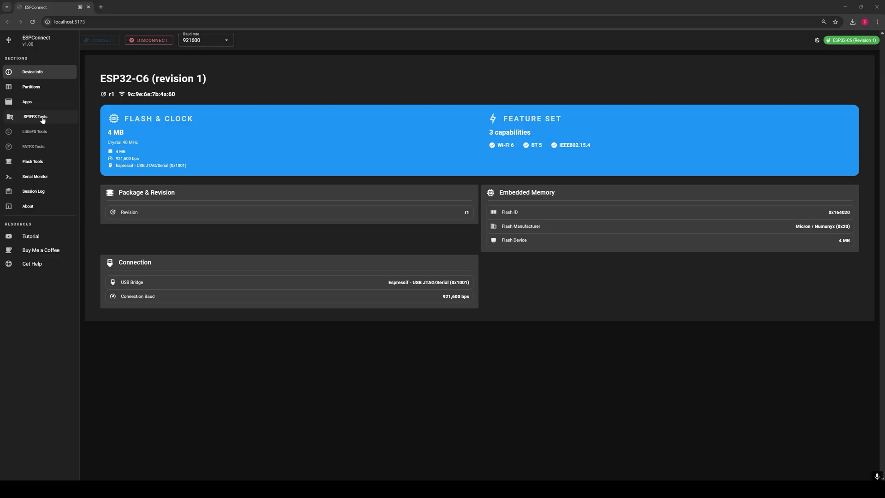
Open the SPIFFS file manager and preview Arduino_Logo.png and probe-droid.mp3.
left_click(42, 118)
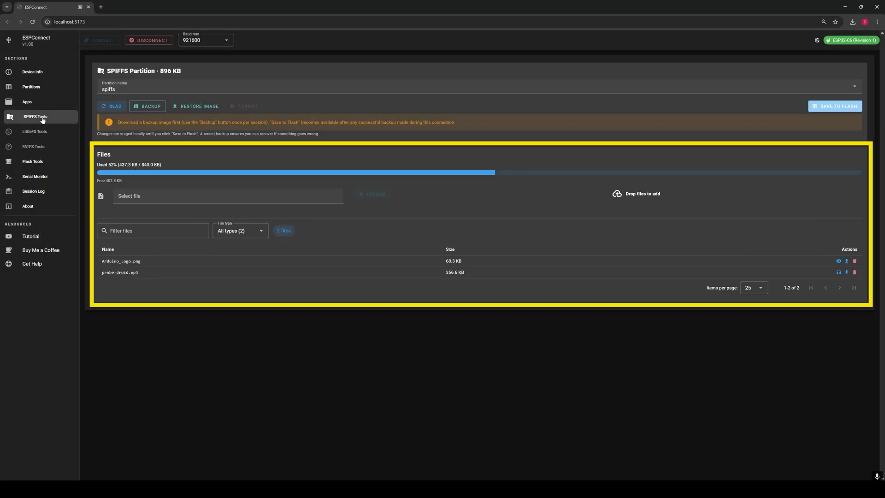
left_click(839, 261)
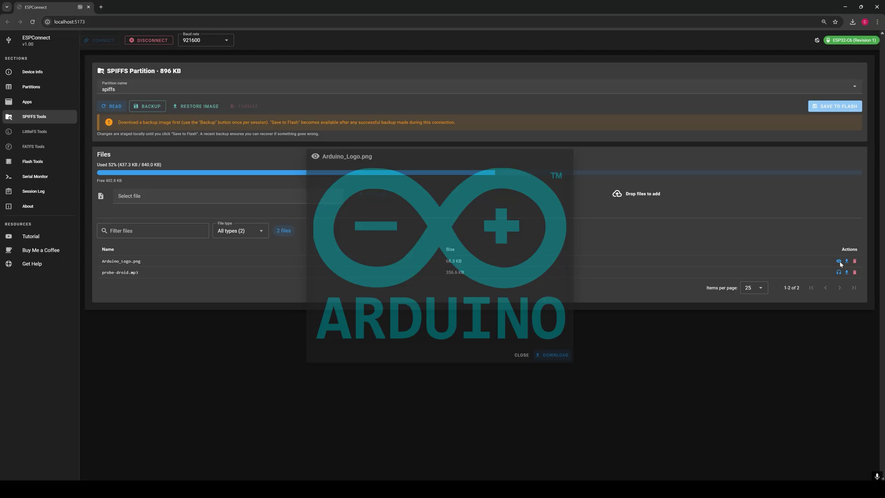
left_click(839, 264)
left_click(838, 272)
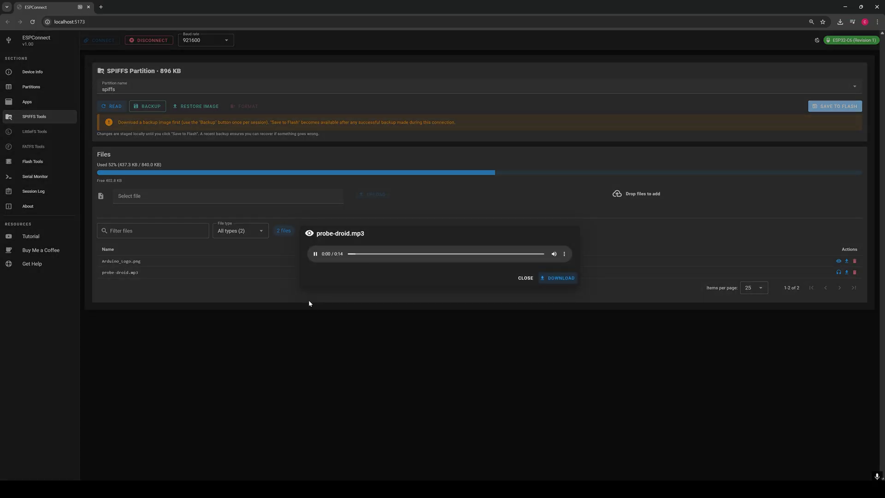
Delete probe-droid.mp3 and drag four image files from Explorer into the SPIFFS drop area.
left_click(309, 301)
left_click(854, 272)
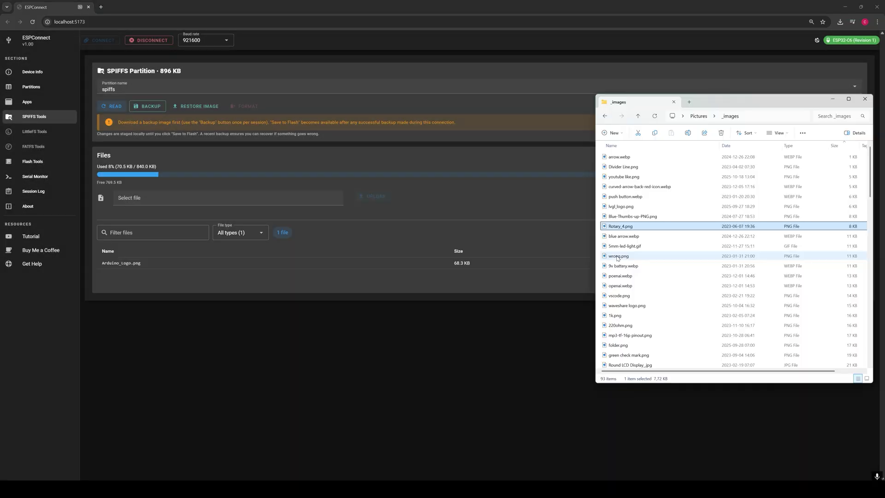
left_click(617, 257, "shift")
left_click_drag(618, 258, 512, 250)
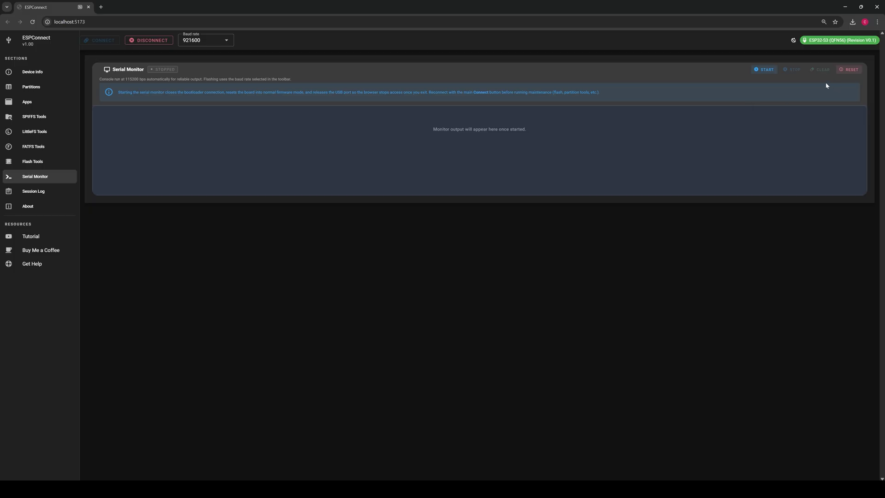
Start the Serial Monitor, connect through the chosen port to stream the boot log, then open About.
left_click(765, 70)
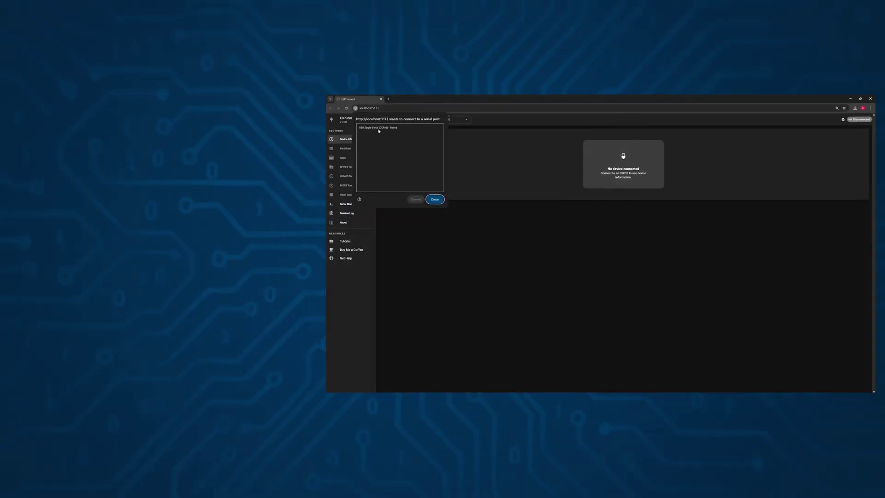
left_click(415, 199)
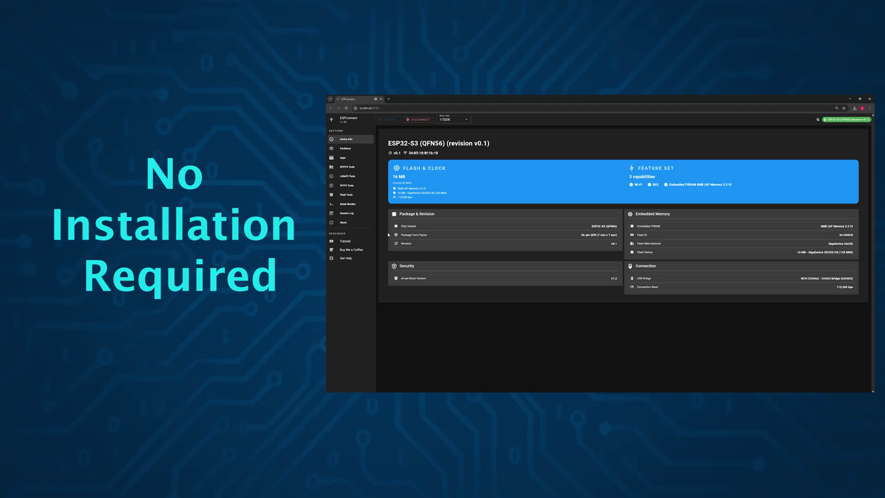
left_click(344, 223)
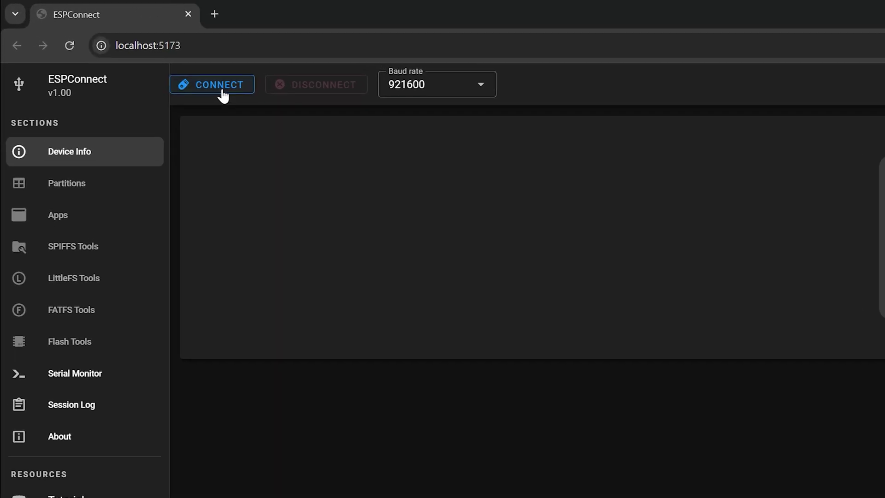
Connect to the ESP32-S3 by choosing USB Single Serial (COM6) in the port chooser.
left_click(223, 94)
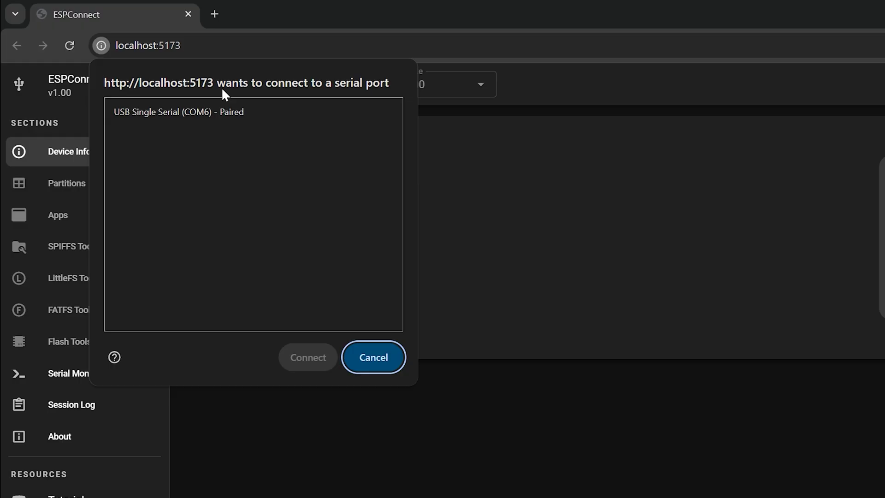
left_click(211, 113)
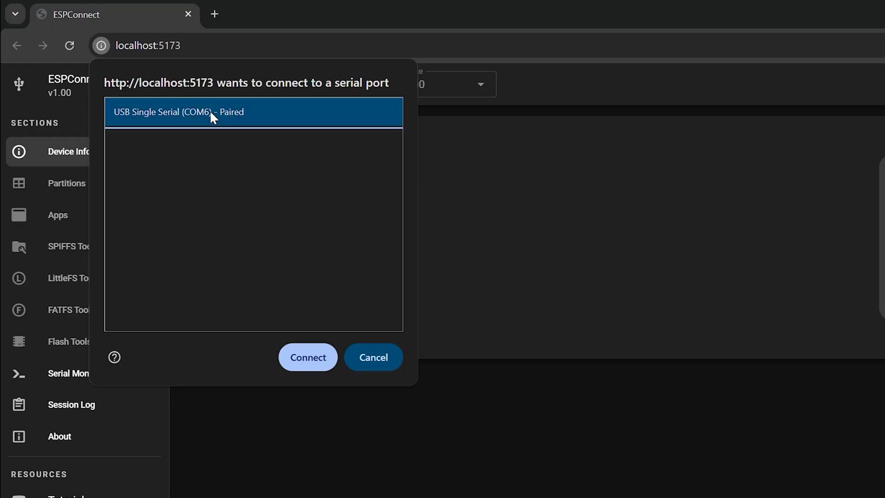
left_click(307, 366)
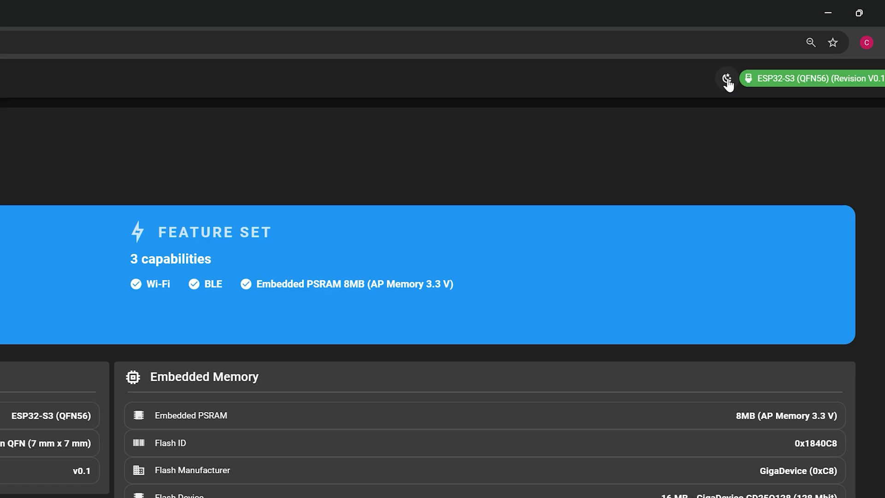
left_click(727, 81)
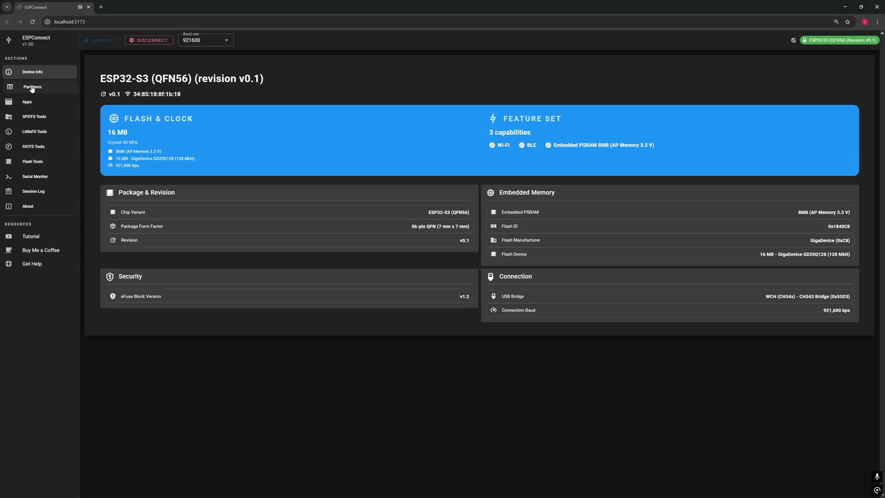
Show the 16 MB partition map and follow the link to the ESP32 partition builder.
left_click(76, 207)
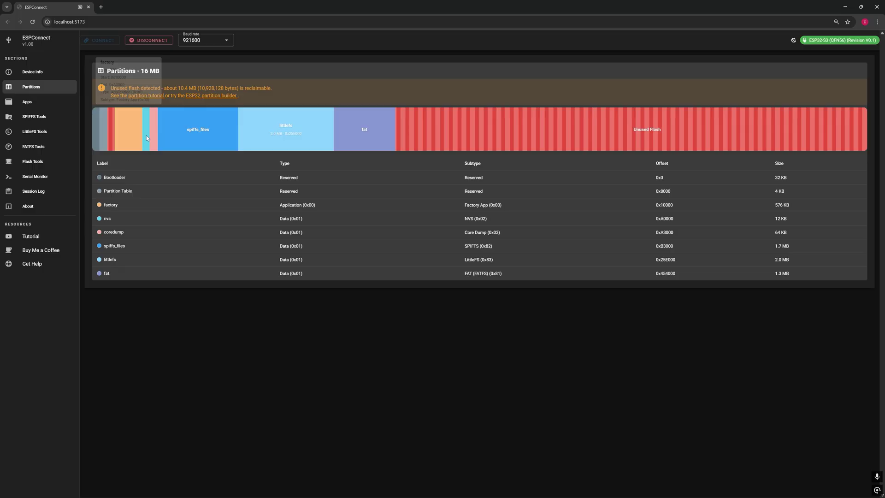
mouse_move(152, 137)
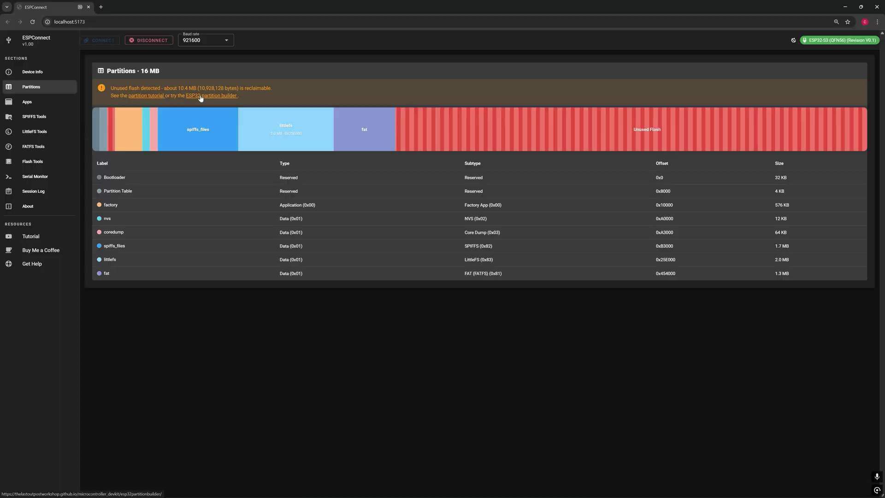
left_click(201, 96)
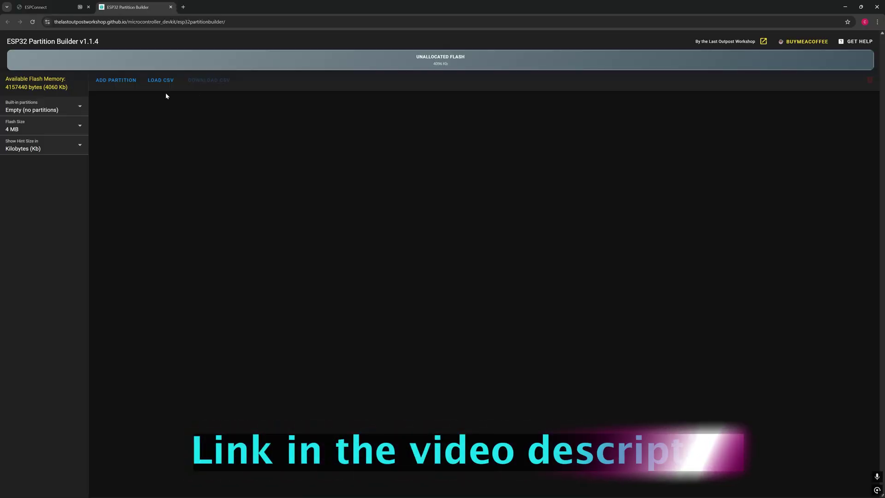
Add the OTA partition set and a core dump partition, enlarging app1 to 327680 bytes.
left_click(129, 84)
left_click(123, 114)
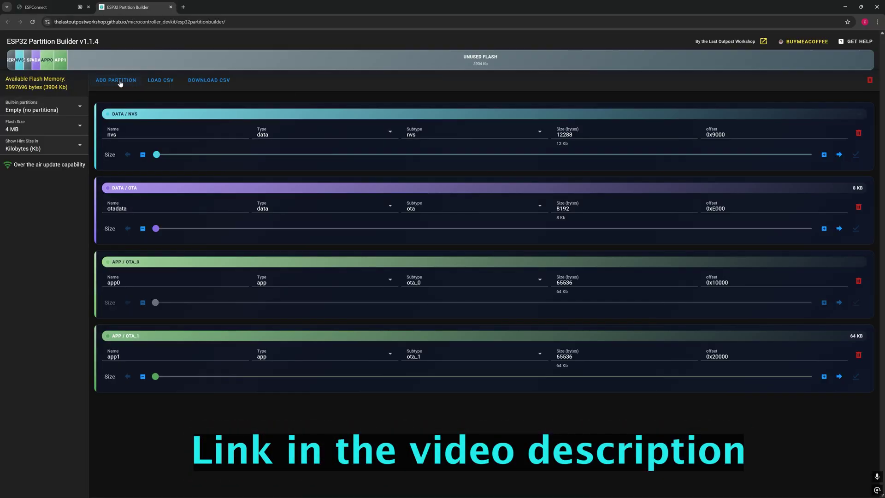
left_click(116, 80)
left_click(109, 214)
left_click_drag(155, 376, 379, 378)
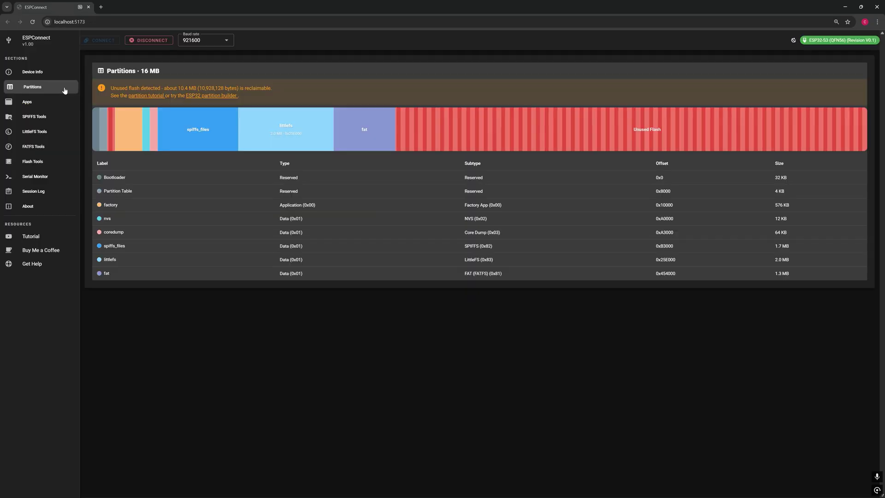
Open Apps to view the active factory app at 0x10000 built with arduino-lib-builder.
left_click(53, 103)
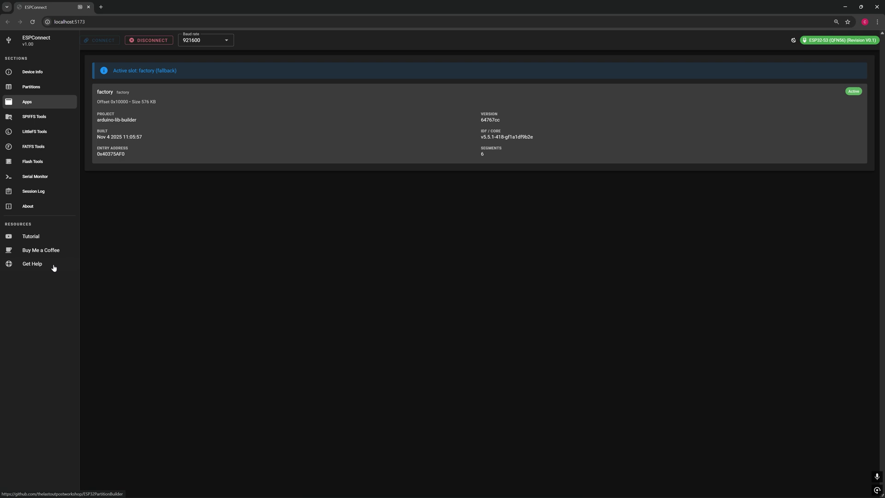
left_click(52, 253)
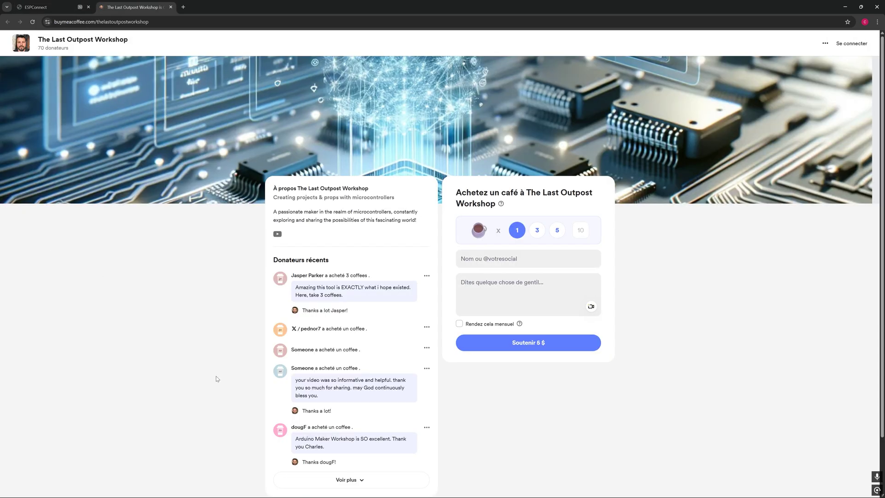
left_click(348, 483)
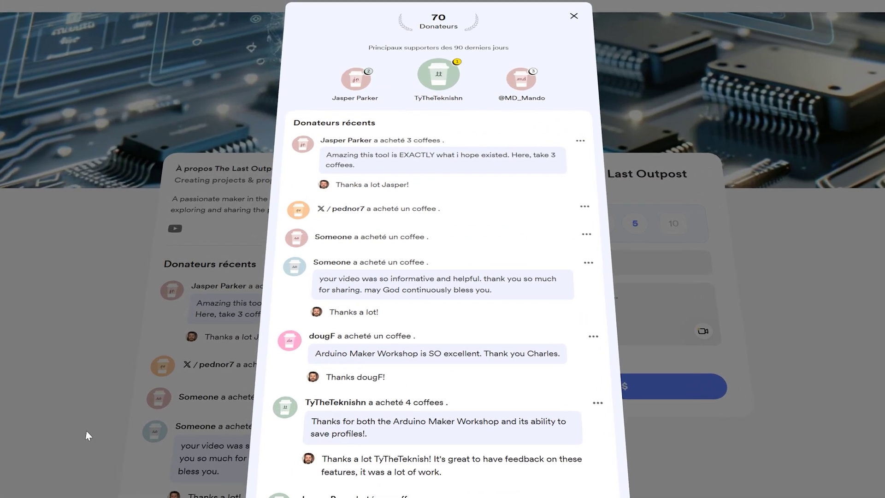
middle_click(75, 433)
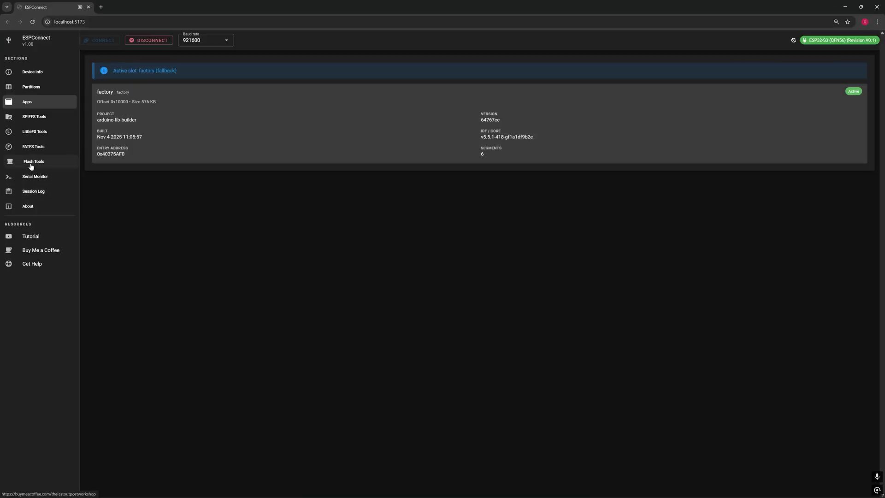
Go to the Flash Tools page, showing factory at 0x10000 as the recommended offset.
left_click(28, 165)
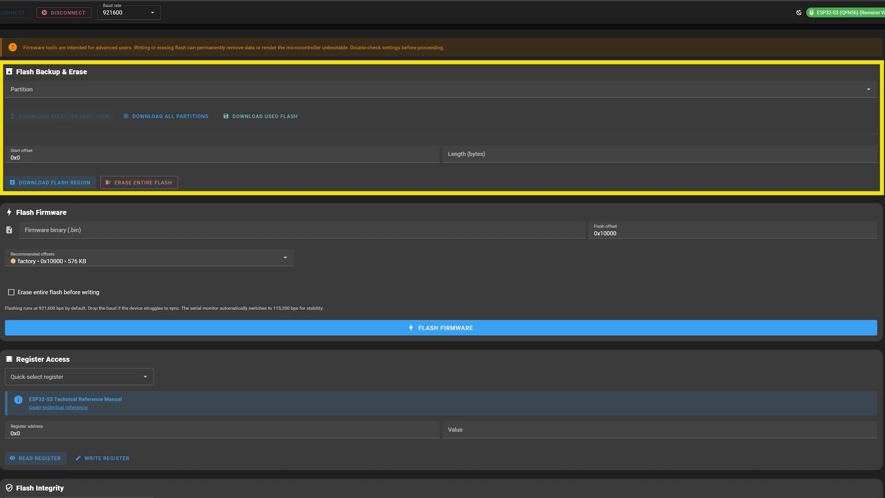
Download a backup of the spiffs_files partition.
left_click(90, 97)
scroll(71, 171, "down", 2)
left_click(70, 172)
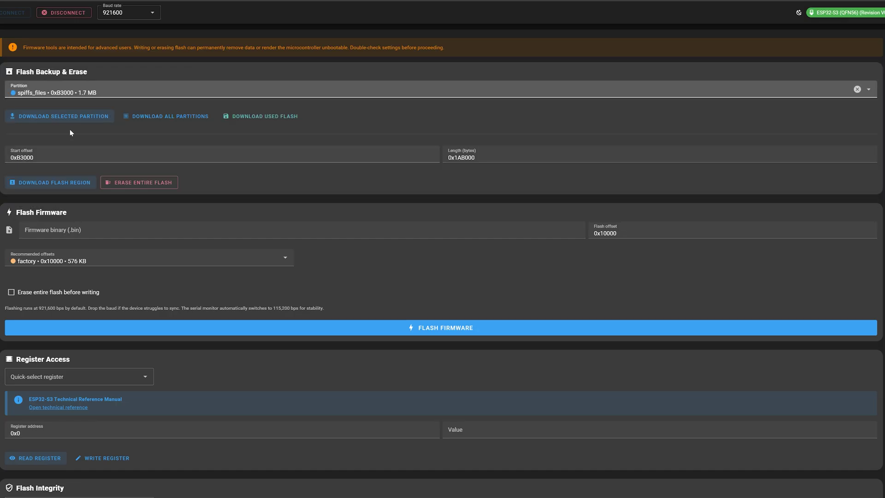
left_click(70, 120)
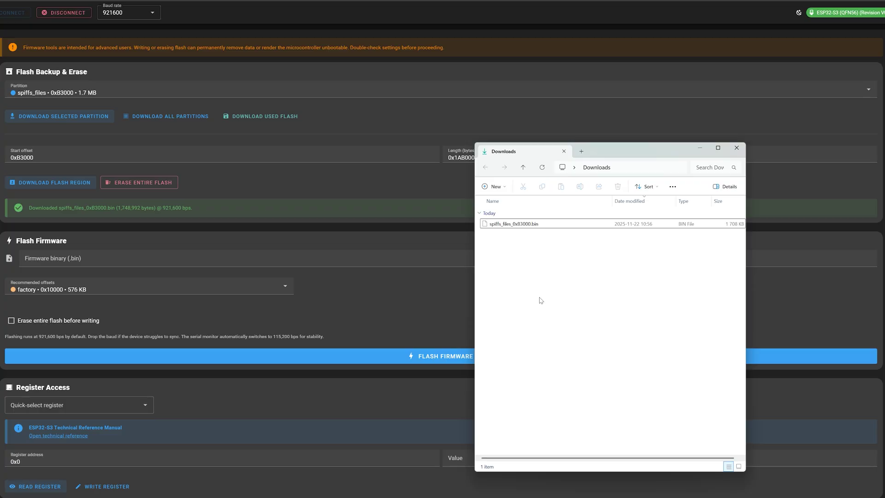
Close the downloads window, then download all partitions and the used flash as used_flash_0x0.bin.
left_click(180, 103)
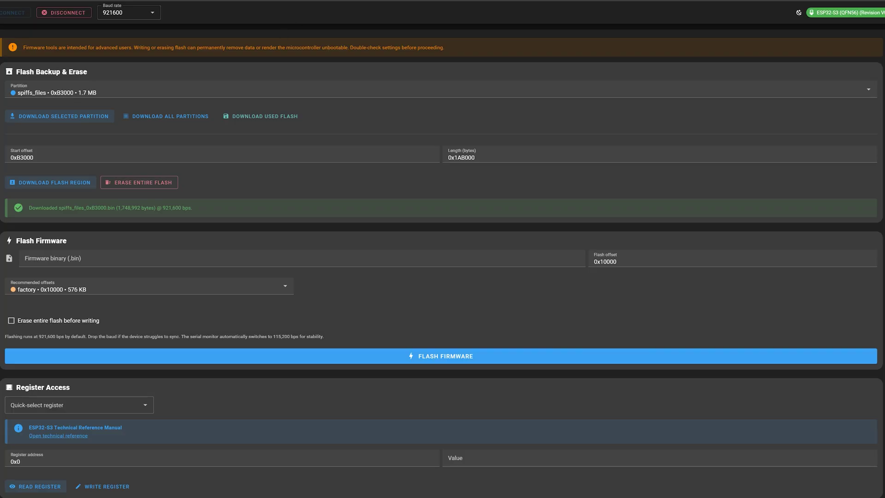
left_click(171, 118)
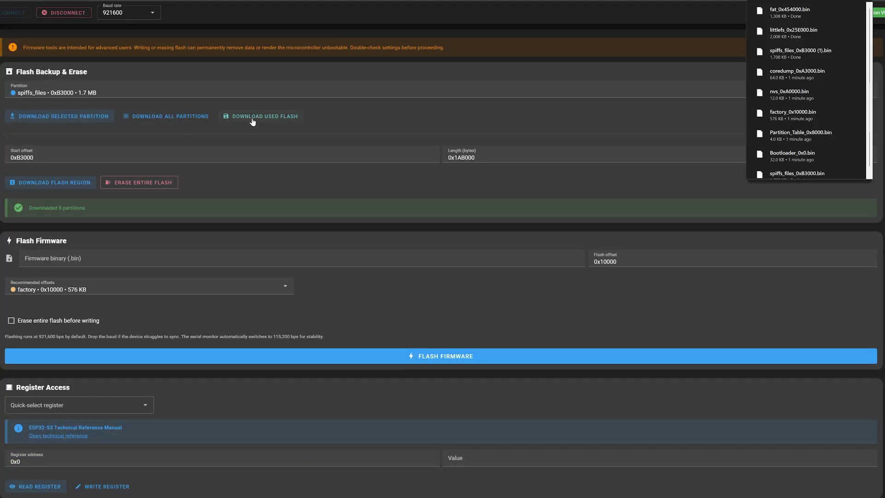
left_click(252, 118)
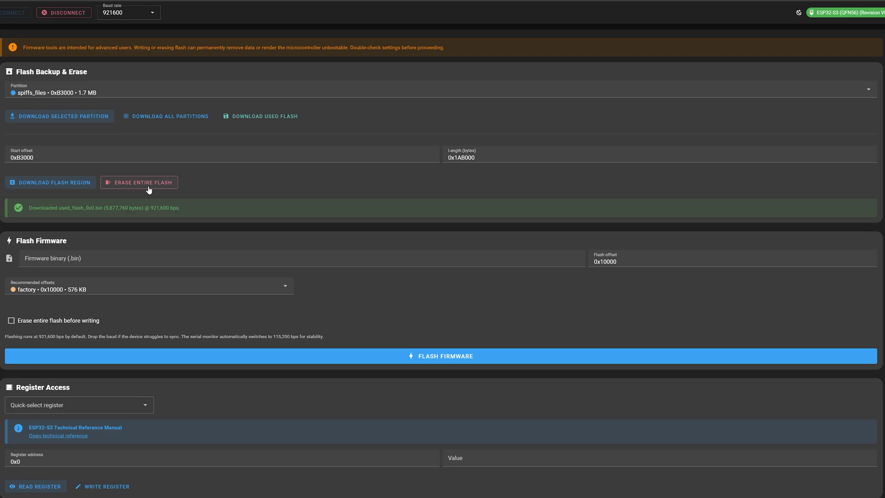
Erase the whole flash, then flash used_flash_0x0.bin at 0x10000, confirming both operations.
left_click(148, 182)
left_click(440, 292)
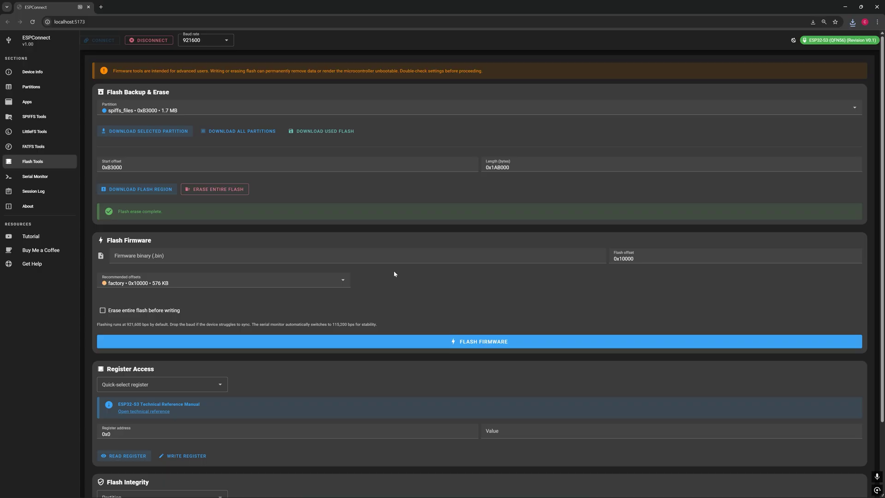
left_click(240, 261)
double_click(103, 66)
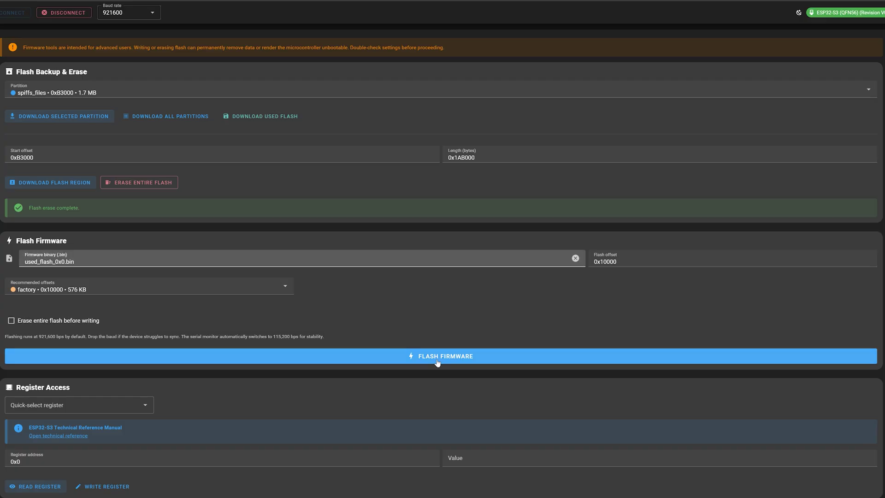
left_click(498, 343)
left_click(454, 295)
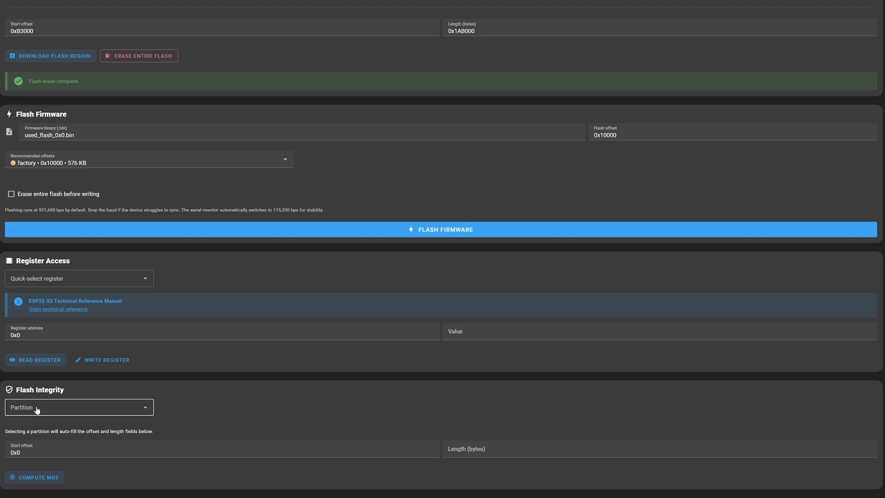
Compute the MD5 checksum of the factory partition (0x10000, length 0x90000) in Flash Integrity.
left_click(10, 439)
left_click(40, 380)
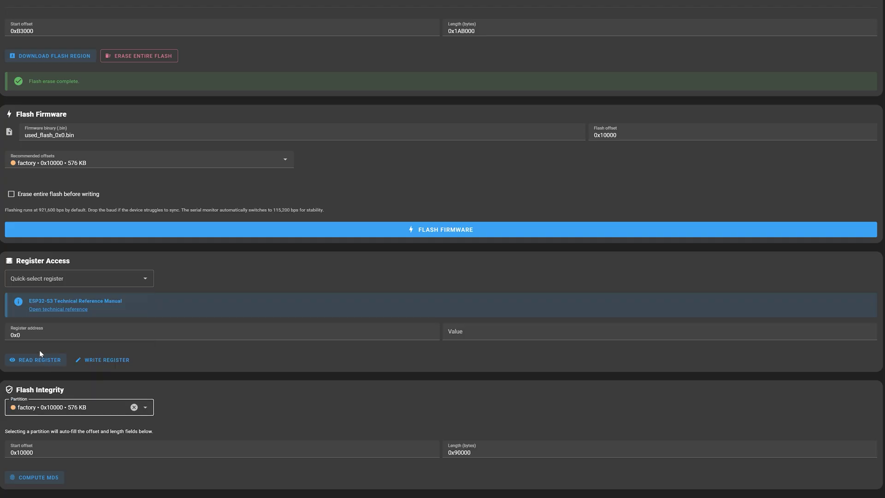
left_click(39, 477)
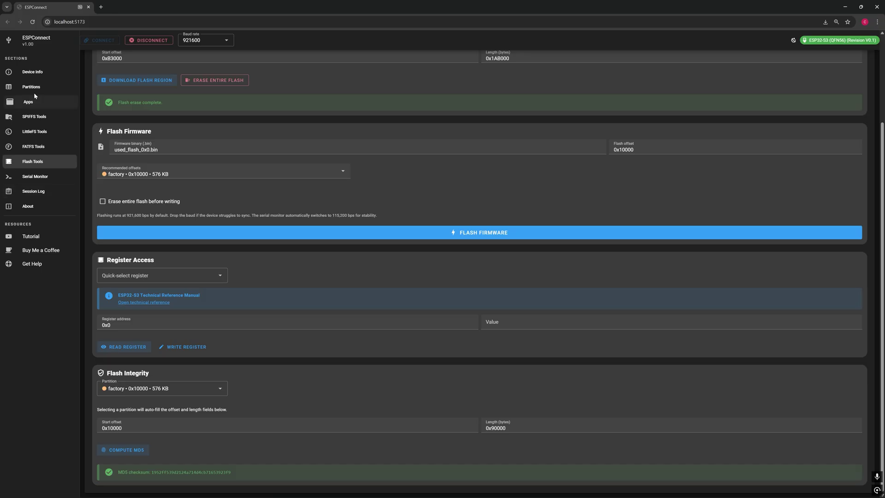
Display the Partitions page with the 16 MB flash map, including the spiffs_files, littlefs and fat partitions.
left_click(33, 87)
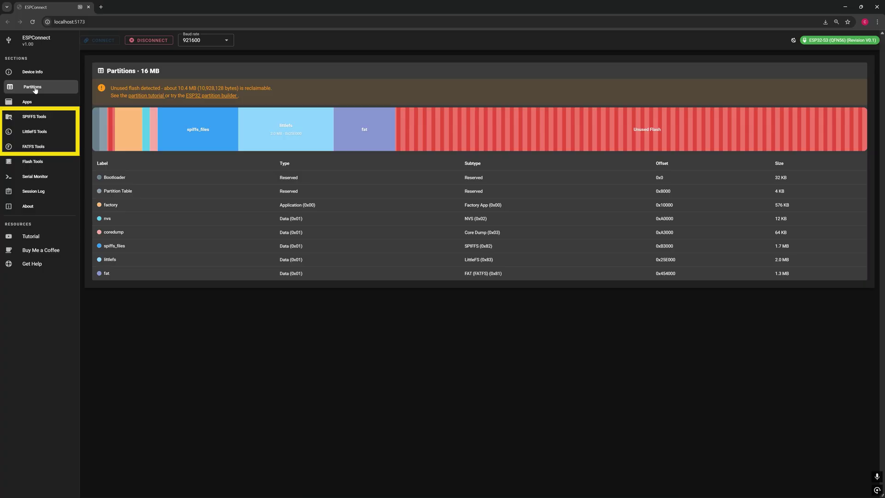
In SPIFFS Tools, preview IMG-3760.JPG, bb8.gif and r2d2.mp3, closing each preview afterwards.
left_click(32, 116)
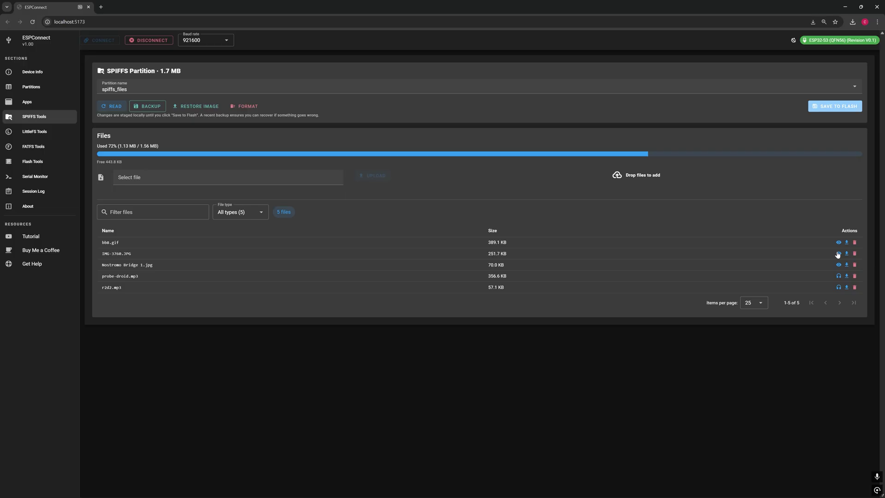
left_click(838, 253)
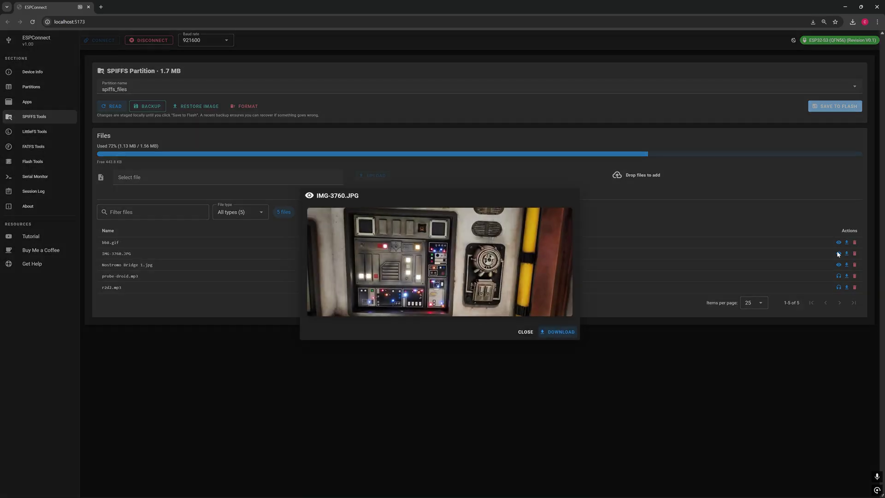
left_click(525, 333)
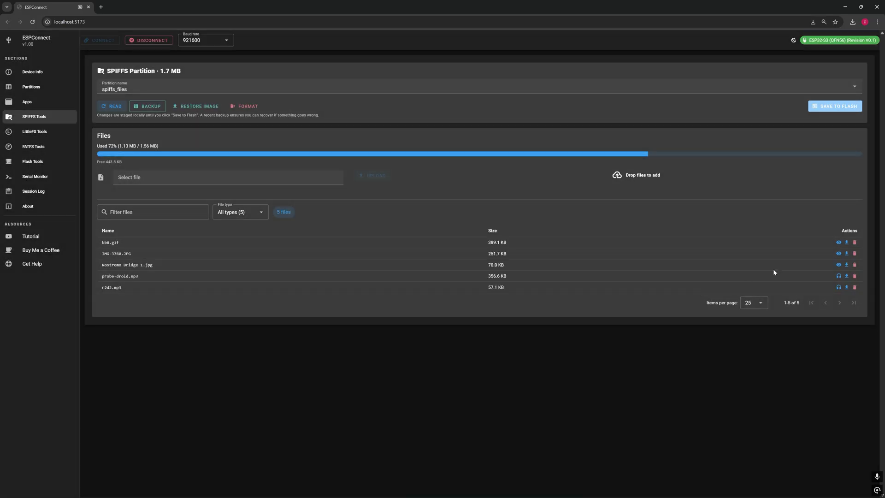
left_click(837, 243)
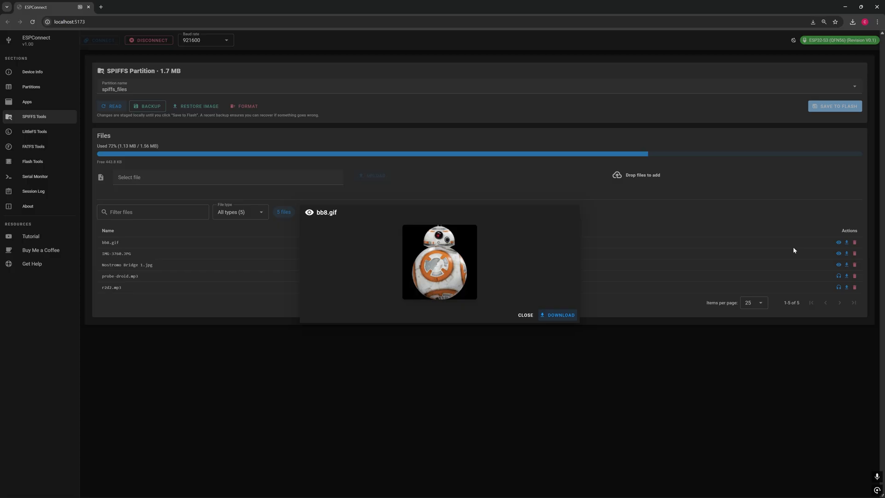
left_click(525, 315)
left_click(838, 287)
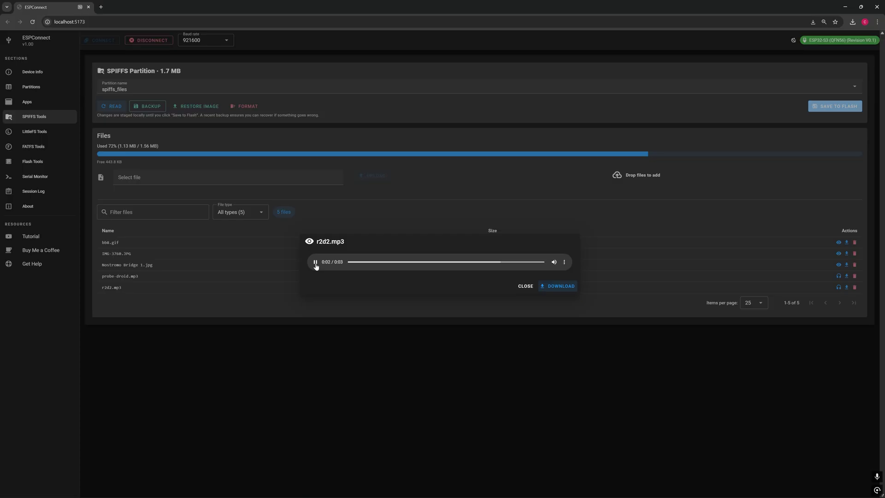
left_click(525, 286)
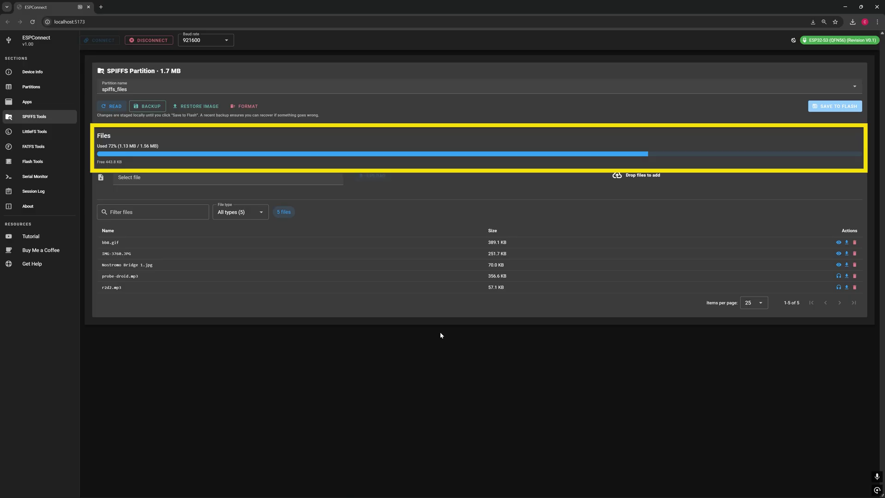
Delete IMG-3760.JPG, stage six images in spiffs_files, and download a SPIFFS backup image.
left_click(854, 273)
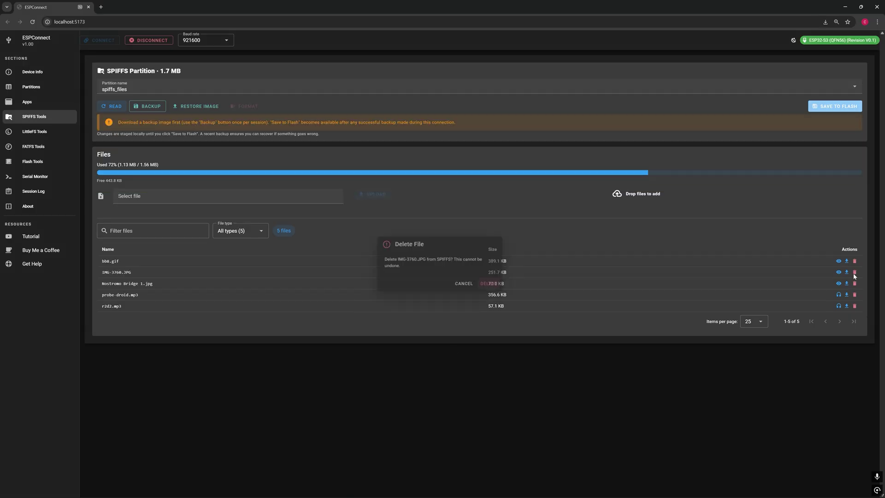
left_click(491, 284)
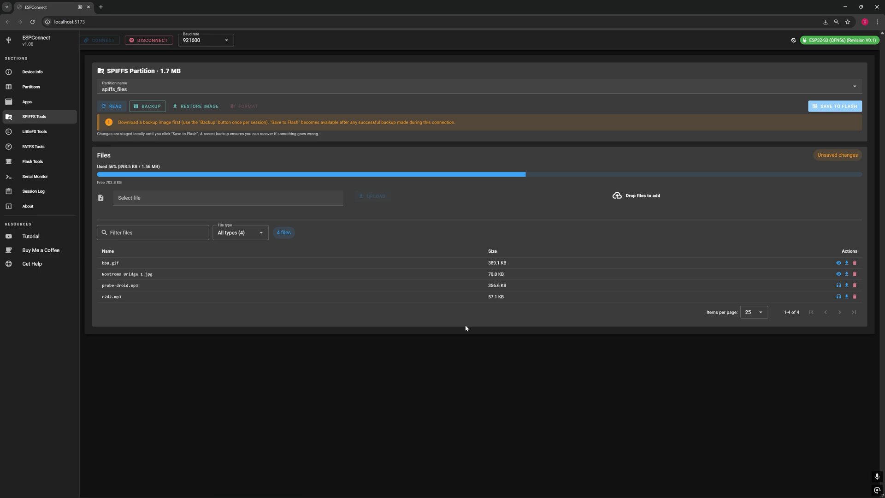
key("alt+Tab")
left_click_drag(620, 266, 405, 275)
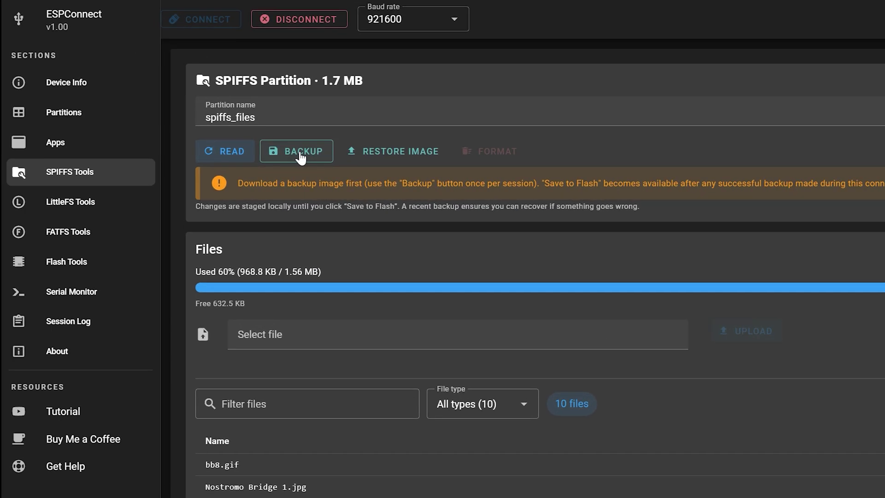
left_click(149, 108)
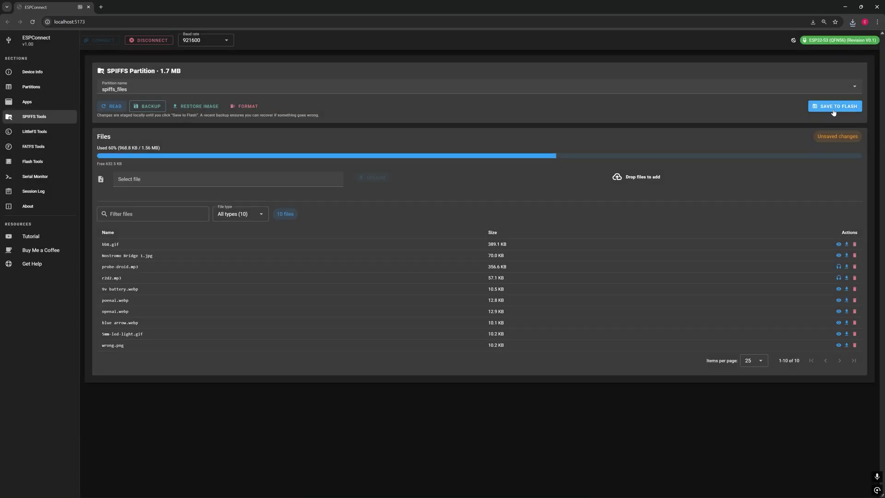
Write the staged SPIFFS changes to flash, then pick the newest spiffs_files backup in Restore Image.
left_click(834, 107)
left_click(501, 297)
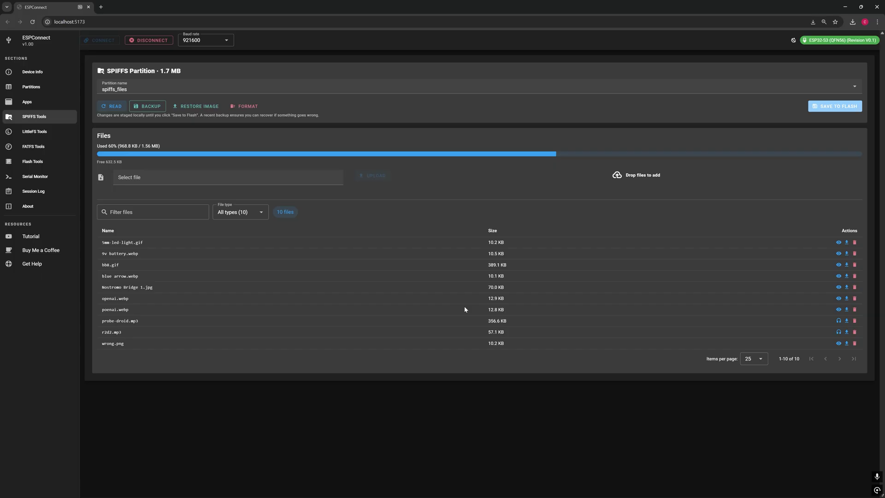
left_click(205, 107)
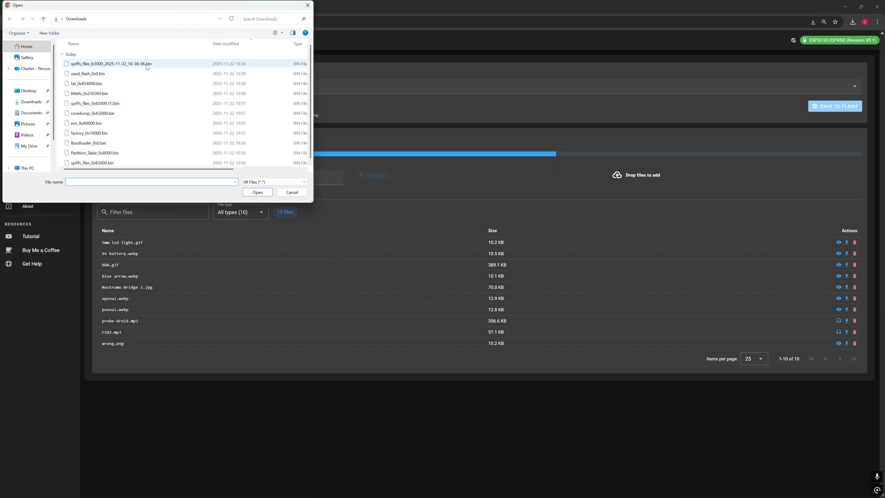
left_click(147, 64)
key("Return")
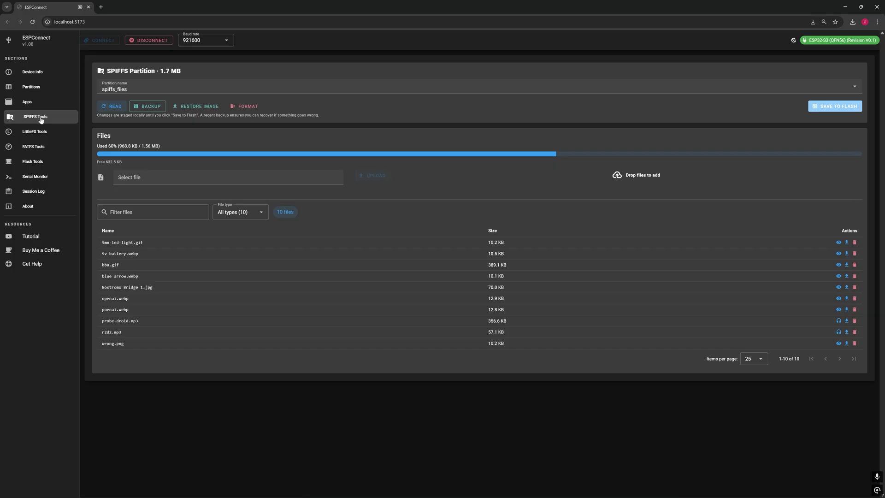
Stage images from the Explorer folder in the LittleFS partition.
left_click(35, 132)
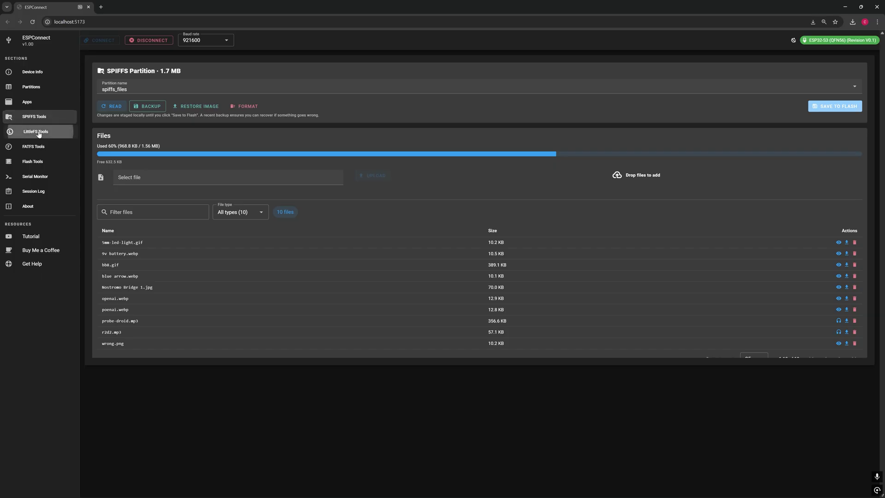
key("alt+Tab")
left_click(632, 238)
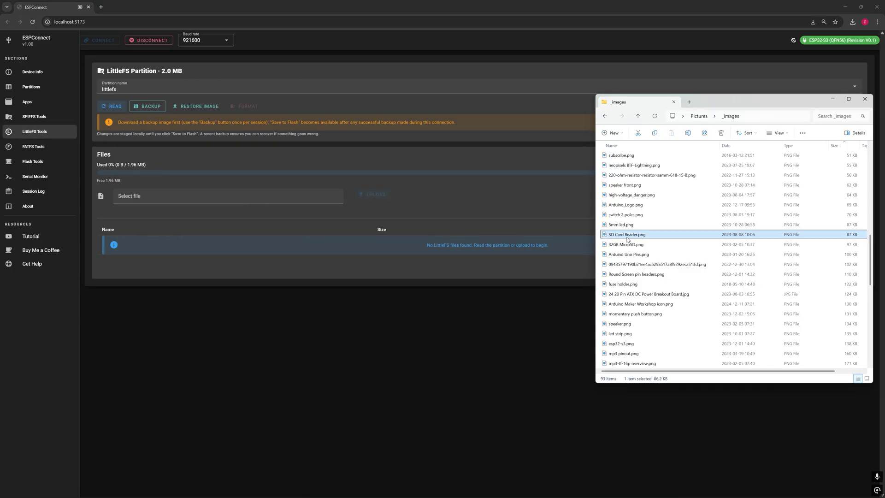
left_click_drag(623, 256, 502, 242)
Stage four images from the Explorer folder in the FATFS partition.
left_click(39, 146)
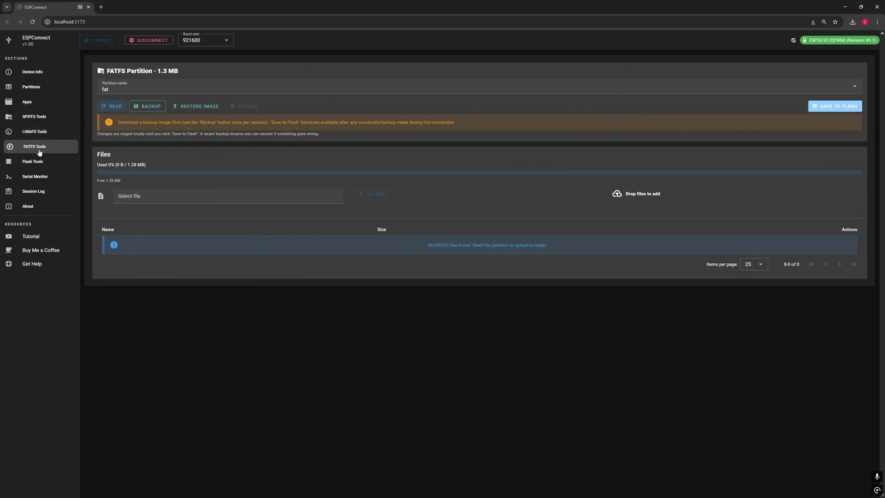
key("alt+Tab")
left_click_drag(623, 277, 500, 253)
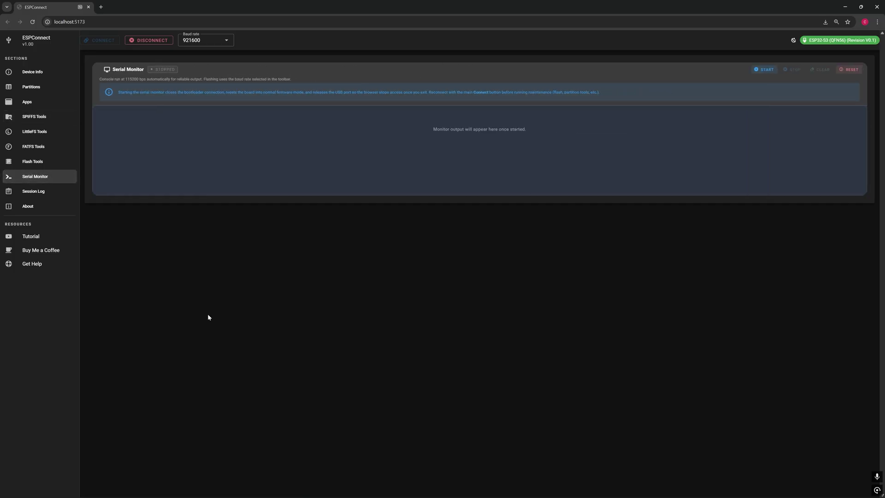
Stream the board's boot log in Serial Monitor, then stop the monitor.
left_click(764, 70)
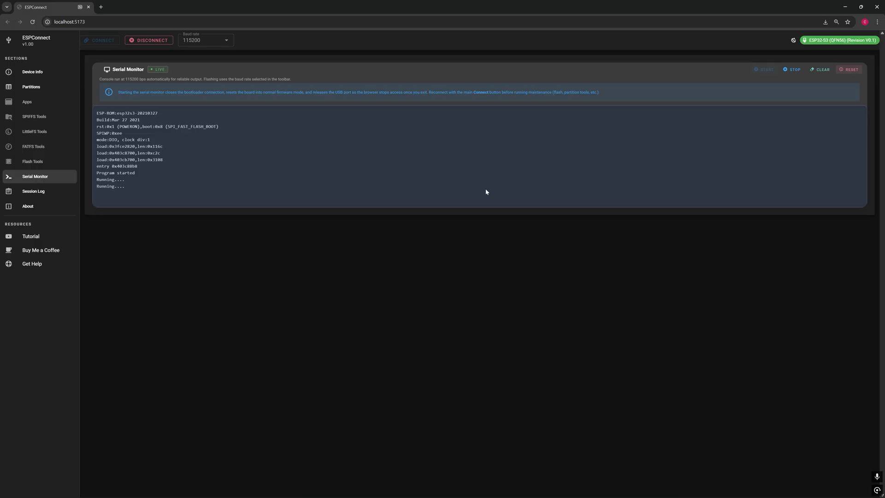
left_click(791, 71)
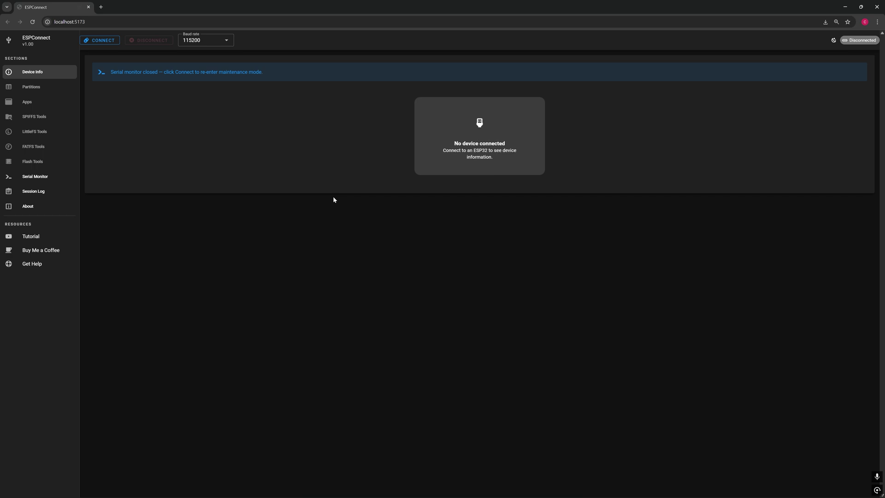
Connect to the board on COM5 and raise the baud rate to 921600.
left_click(111, 43)
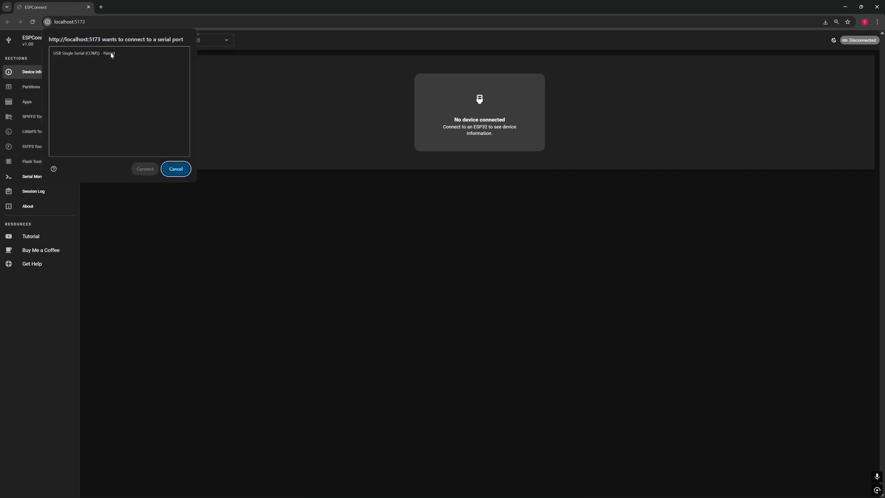
left_click(111, 53)
left_click(144, 169)
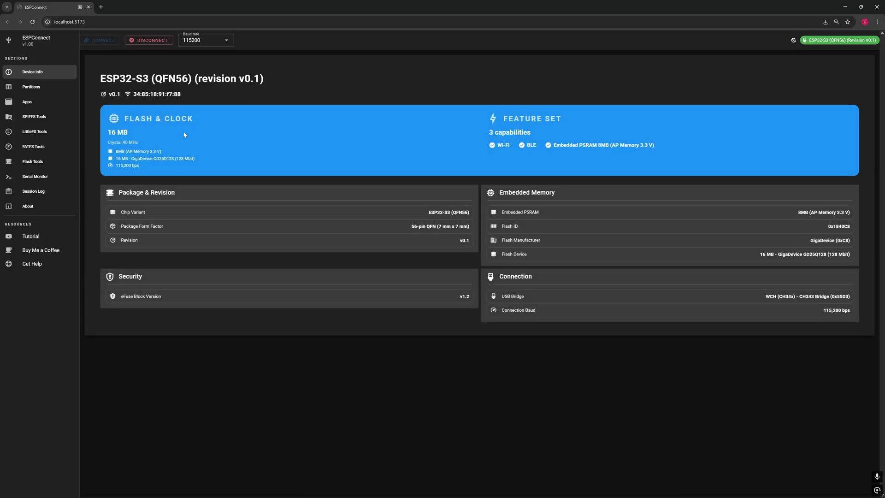
left_click(214, 45)
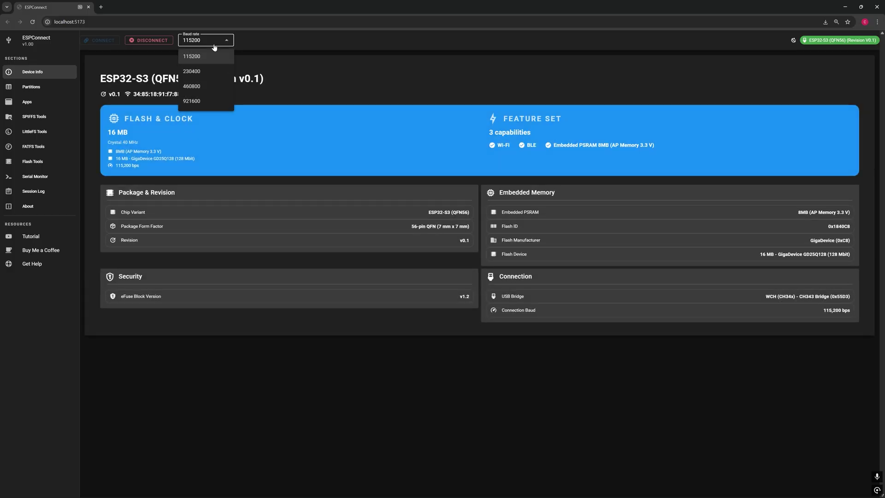
left_click(196, 103)
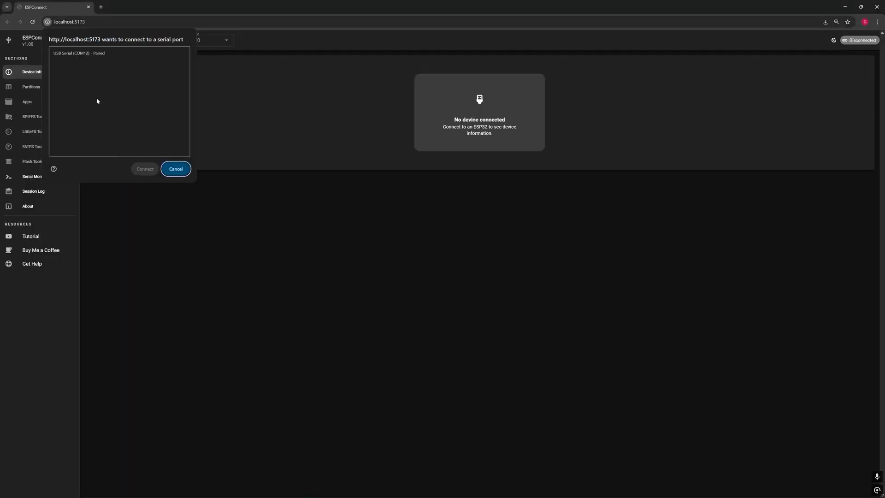
Connect to the COM12 board, dismiss Connection Tips, and reconnect at 460800 baud.
left_click(93, 54)
left_click(145, 169)
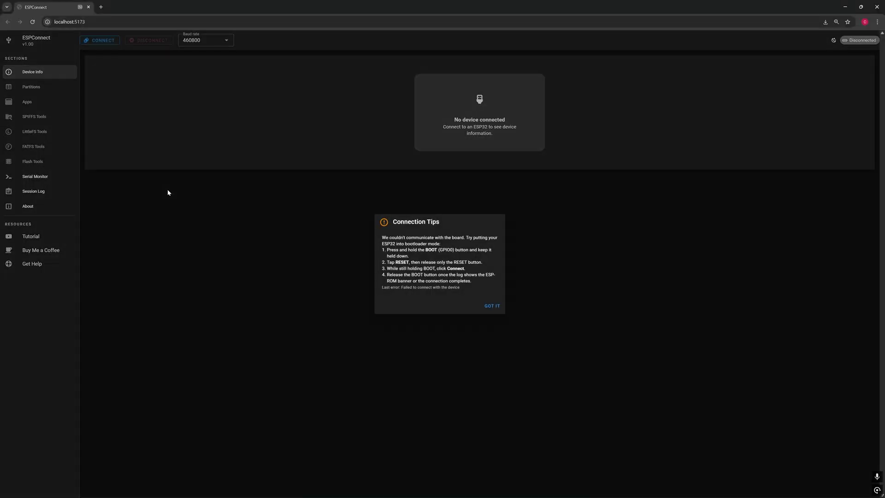
left_click(168, 193)
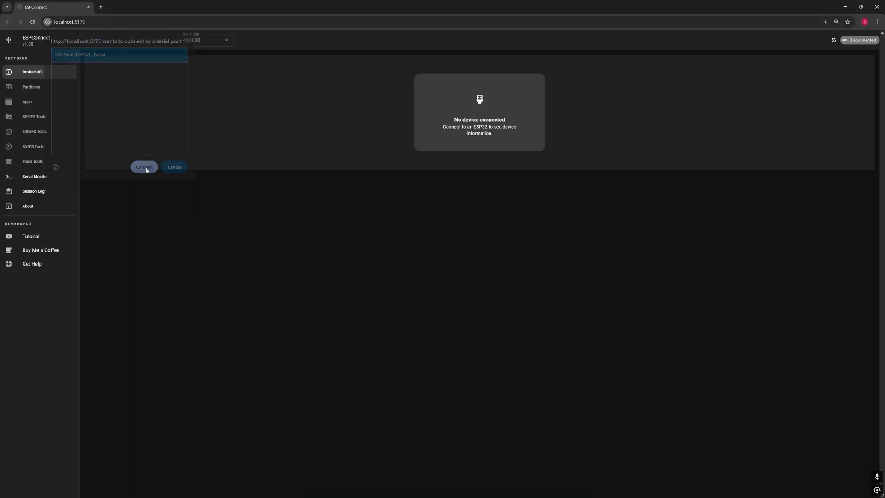
left_click(146, 168)
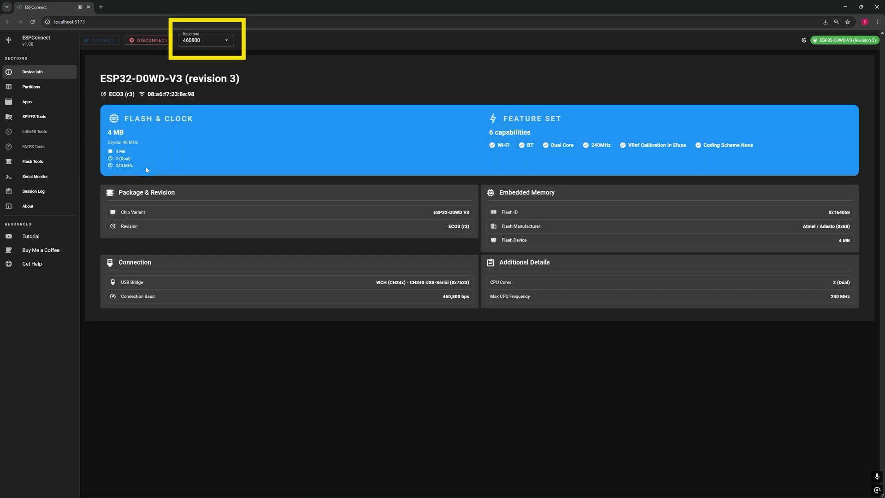
Show the About page covering filesystem tools, firmware features and the safety-first workflow.
left_click(33, 211)
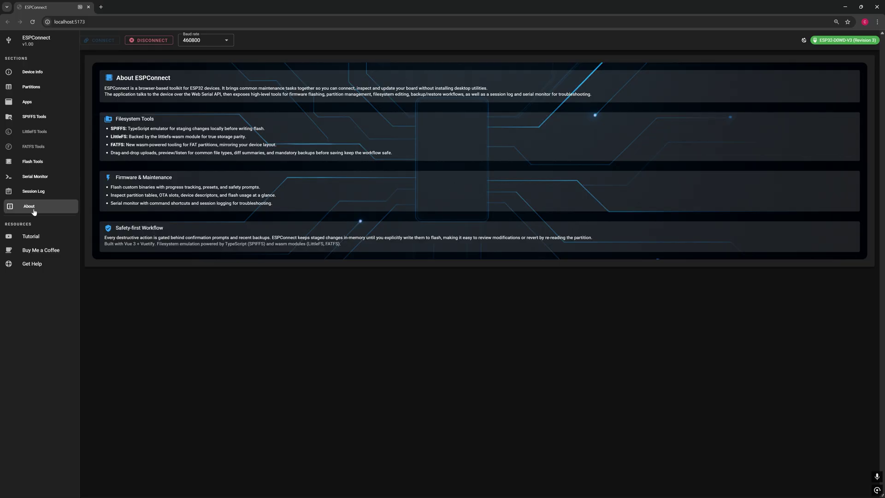
Open the project's GitHub help page and start a new issue.
left_click(32, 265)
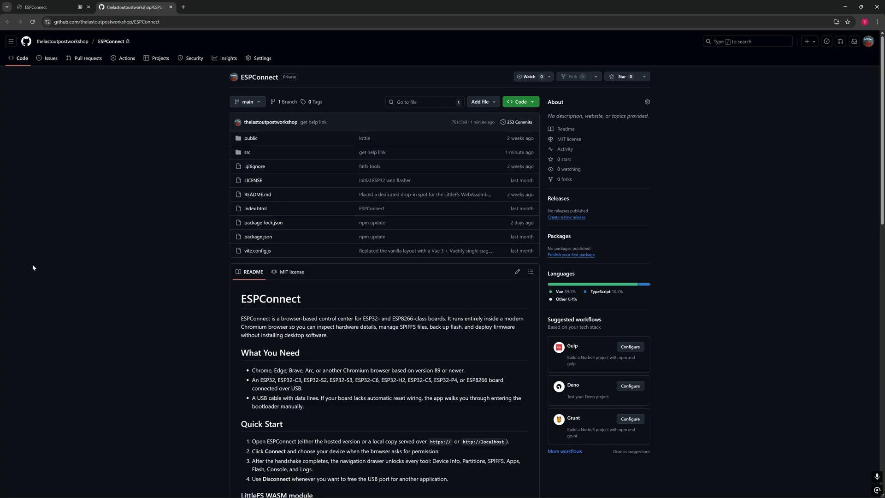
left_click(52, 59)
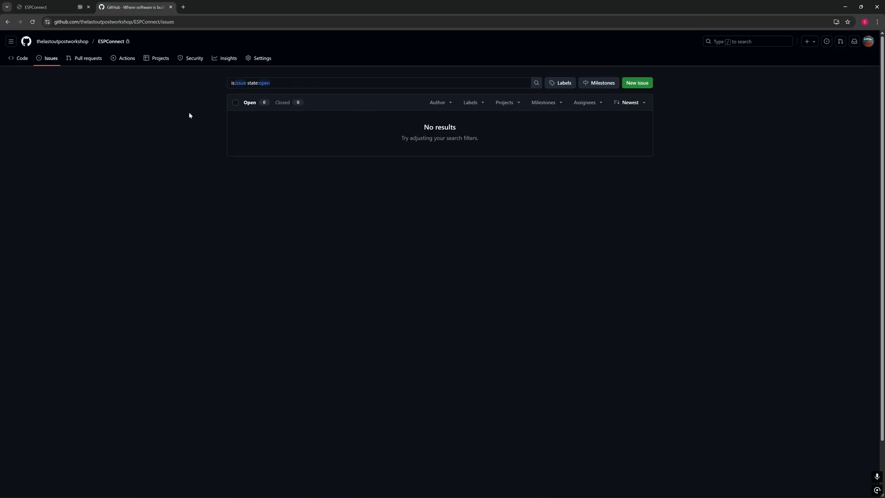
left_click(628, 86)
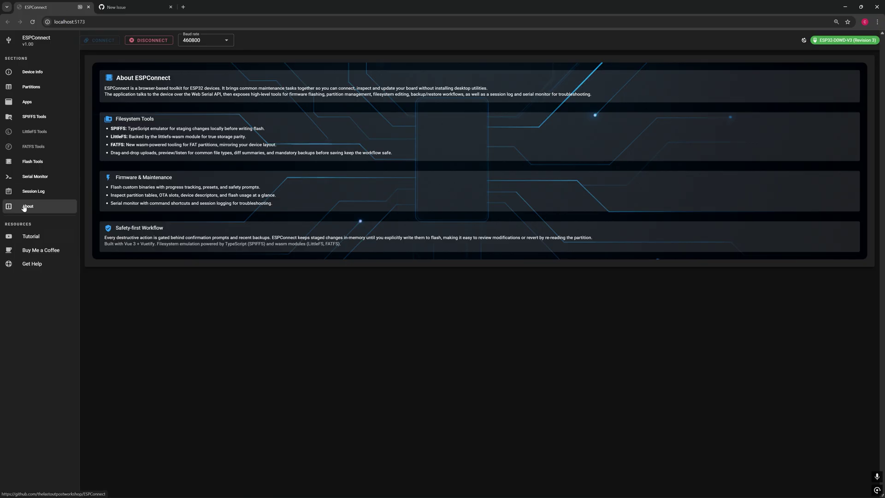
Copy the full ESPConnect Session Log and paste it into the issue description.
left_click(33, 190)
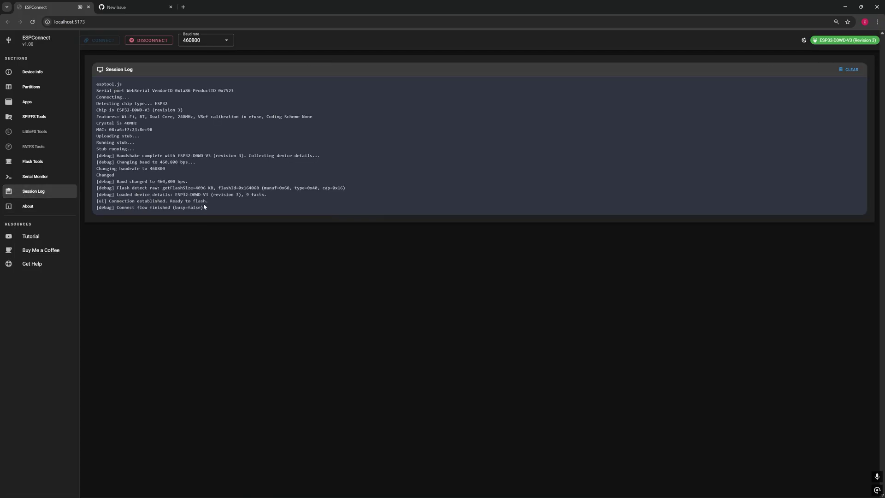
left_click_drag(206, 207, 121, 46)
key("ctrl+c")
left_click(116, 7)
key("ctrl+v")
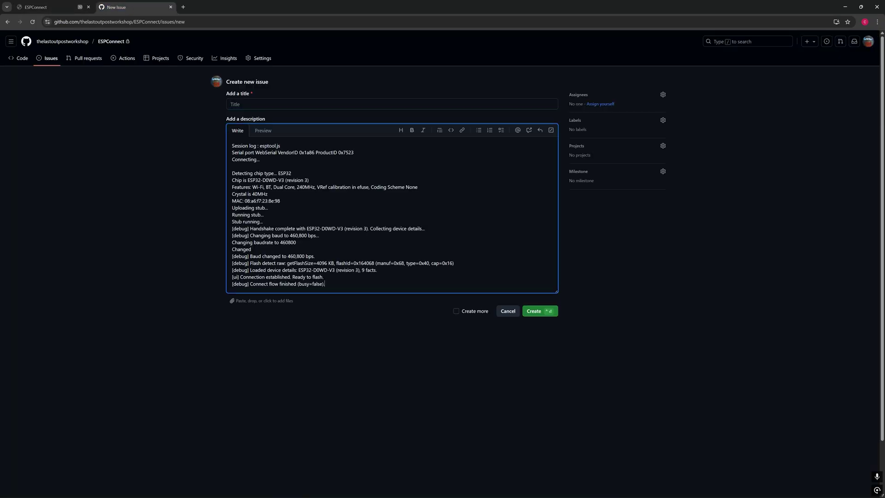